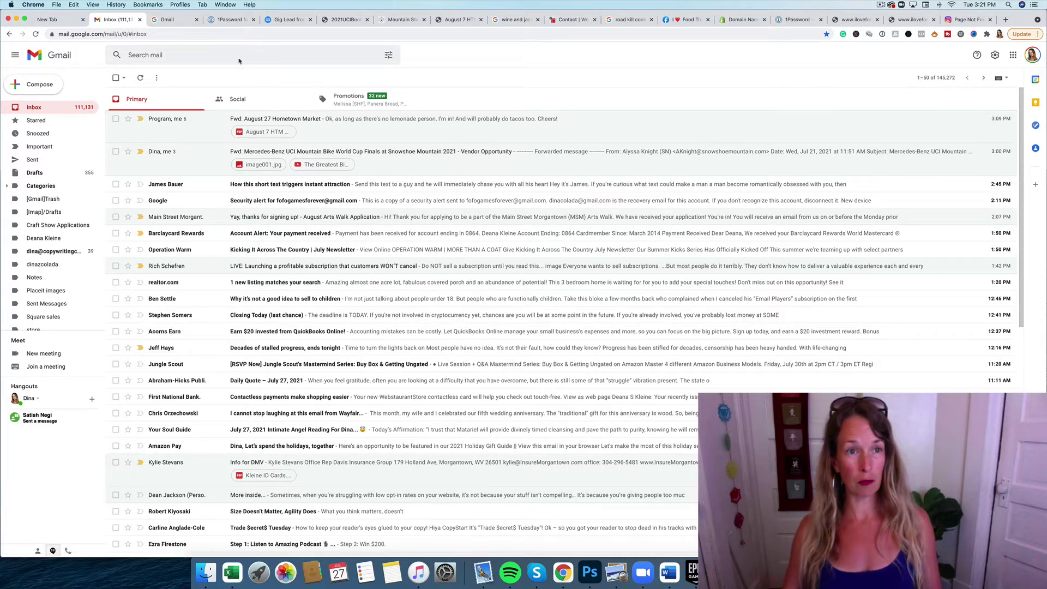
Go to Gmail and start a new Google account through Add another account.
click(187, 34)
text(gmail.)
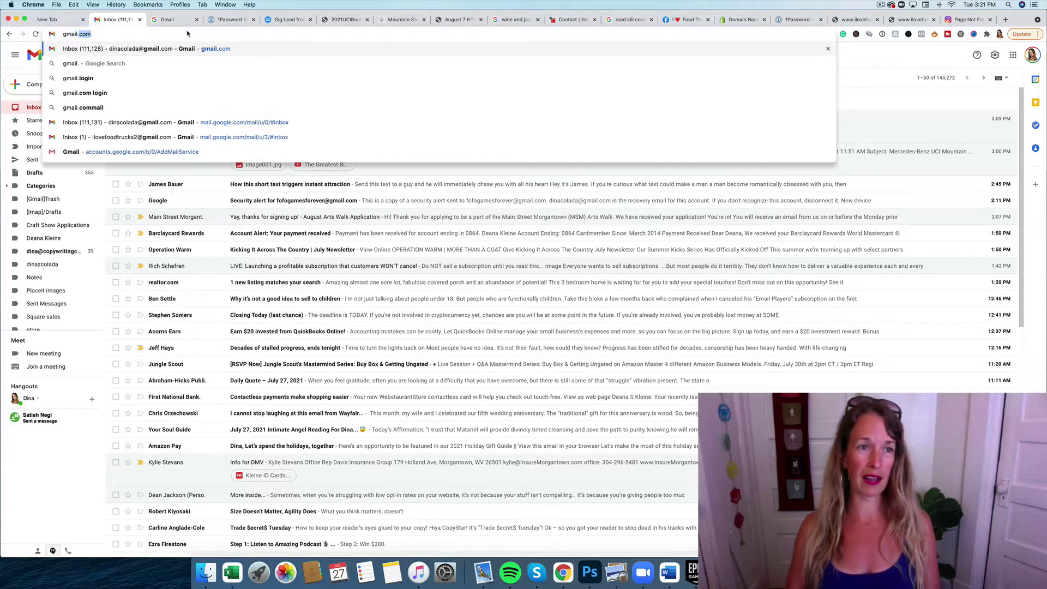
key(Return)
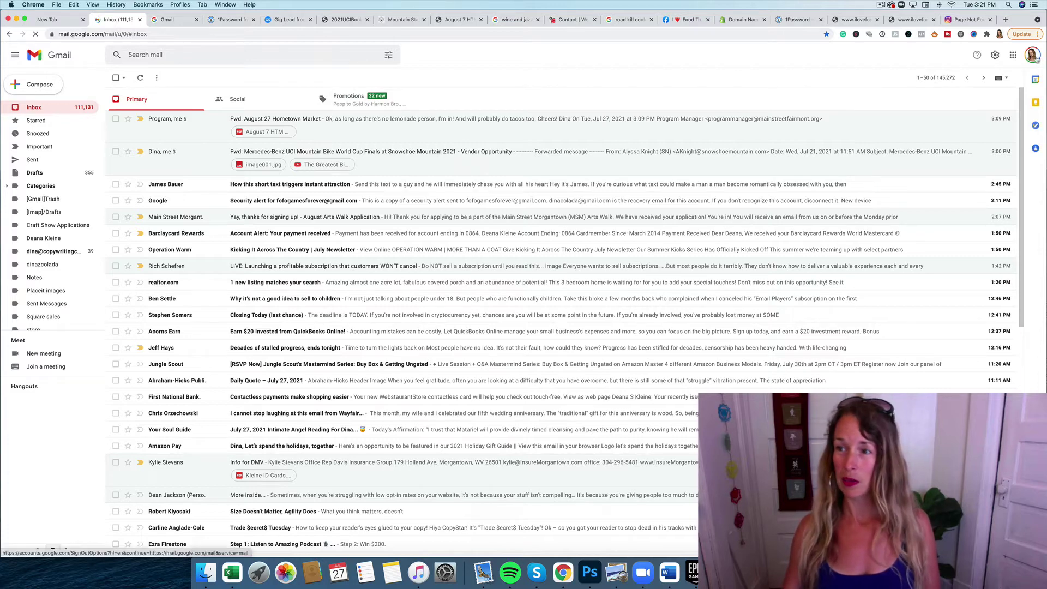
click(1032, 55)
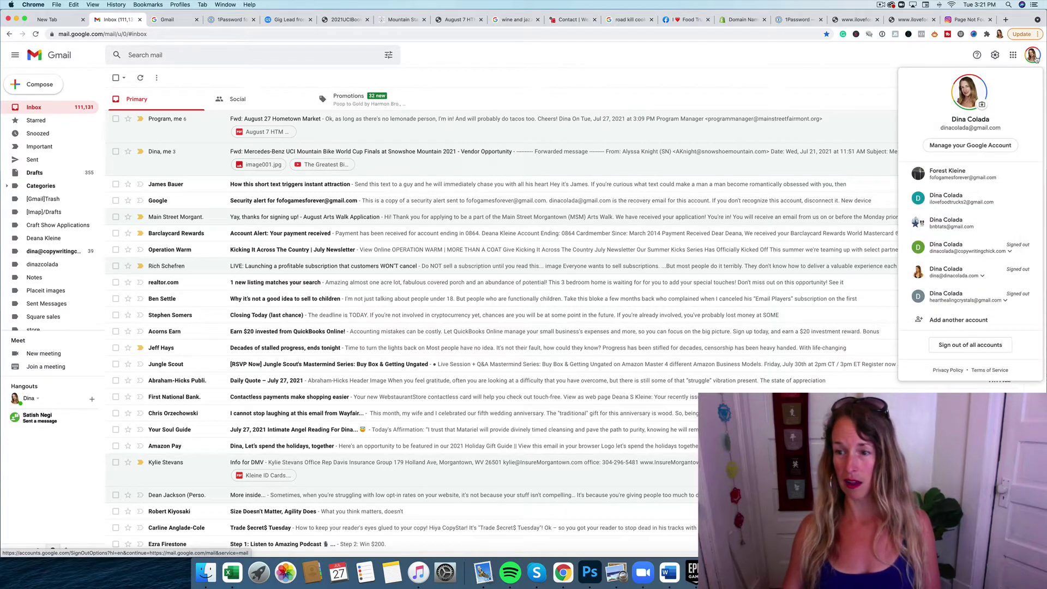
click(959, 320)
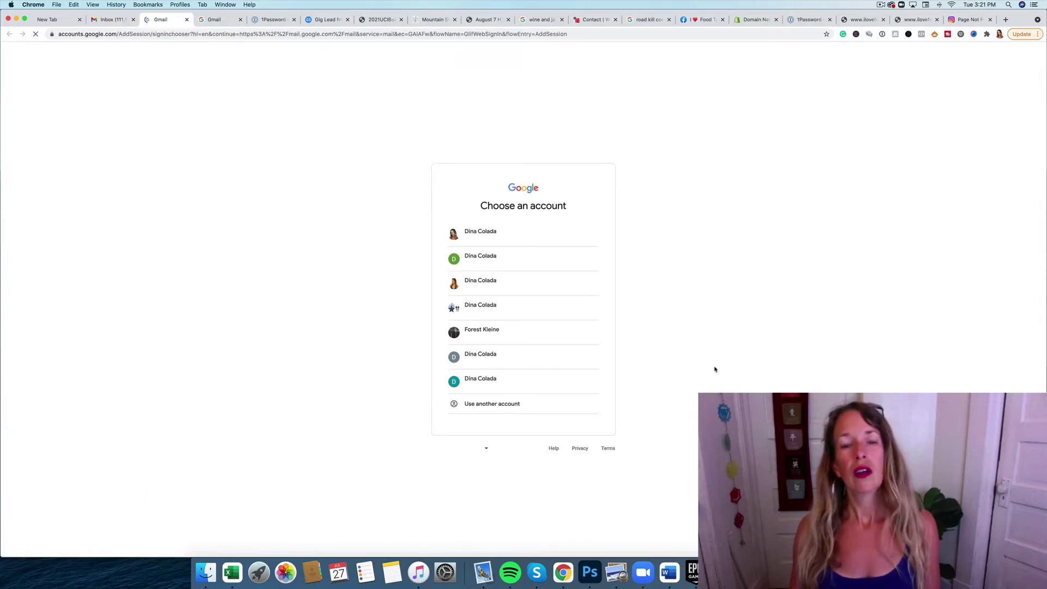
click(500, 405)
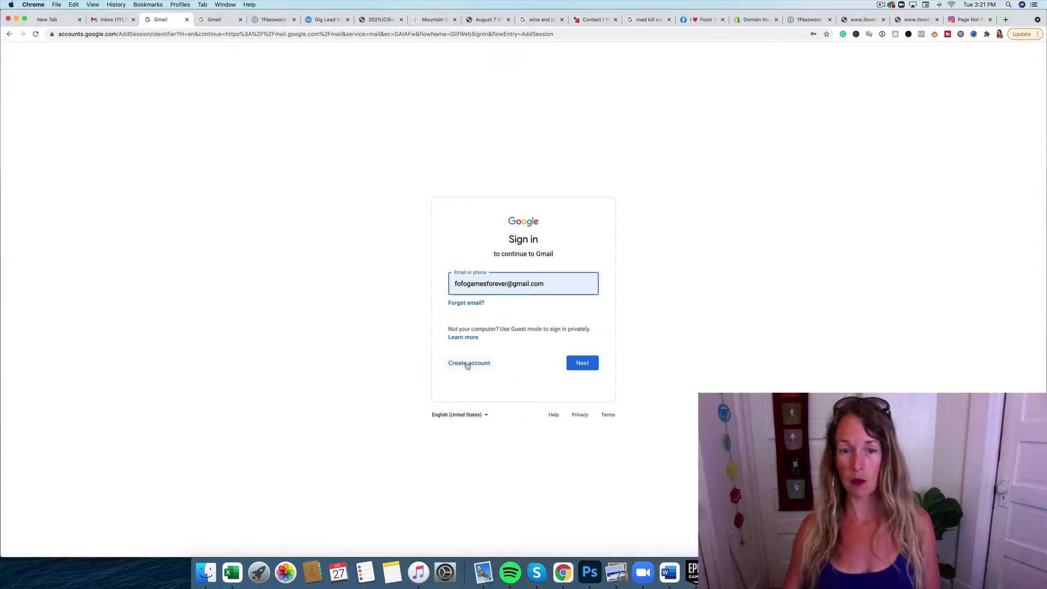
click(468, 363)
Choose For myself, enter first and last name, and type a food-truck username.
click(467, 383)
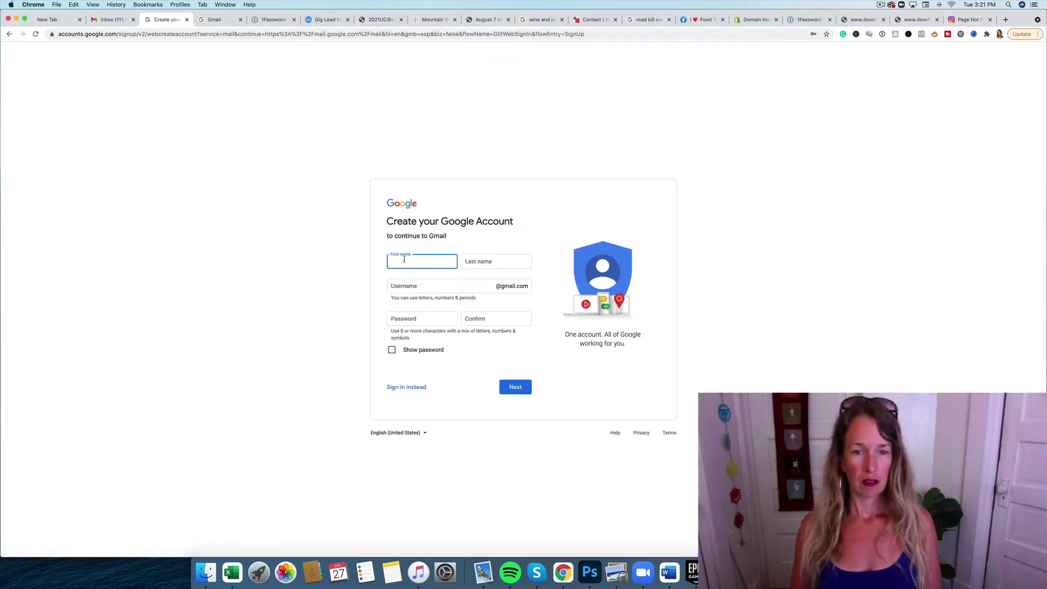
key(Tab)
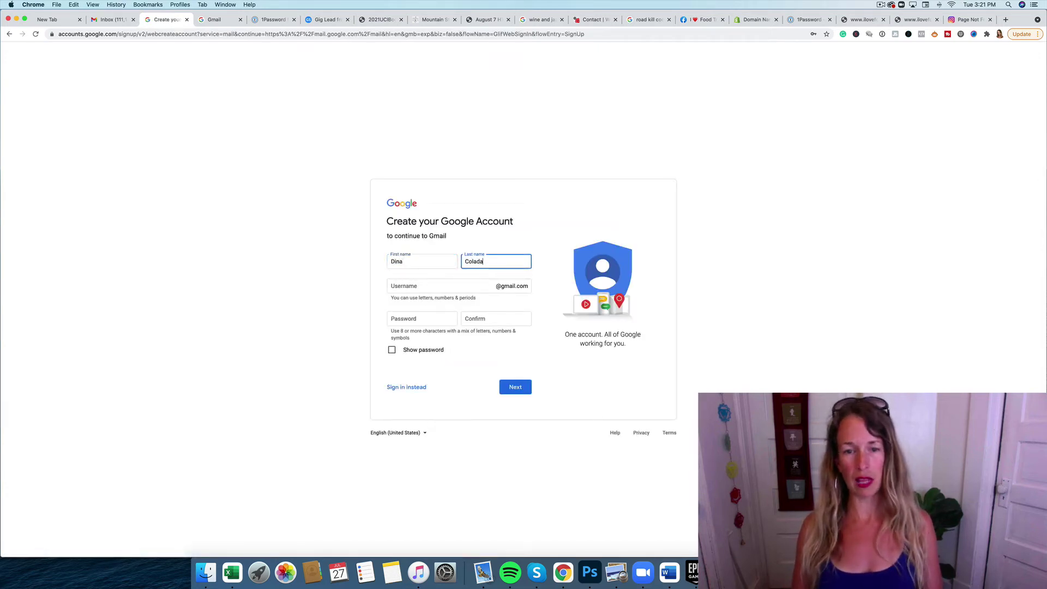
key(Tab)
key(BackSpace)
key(BackSpace)
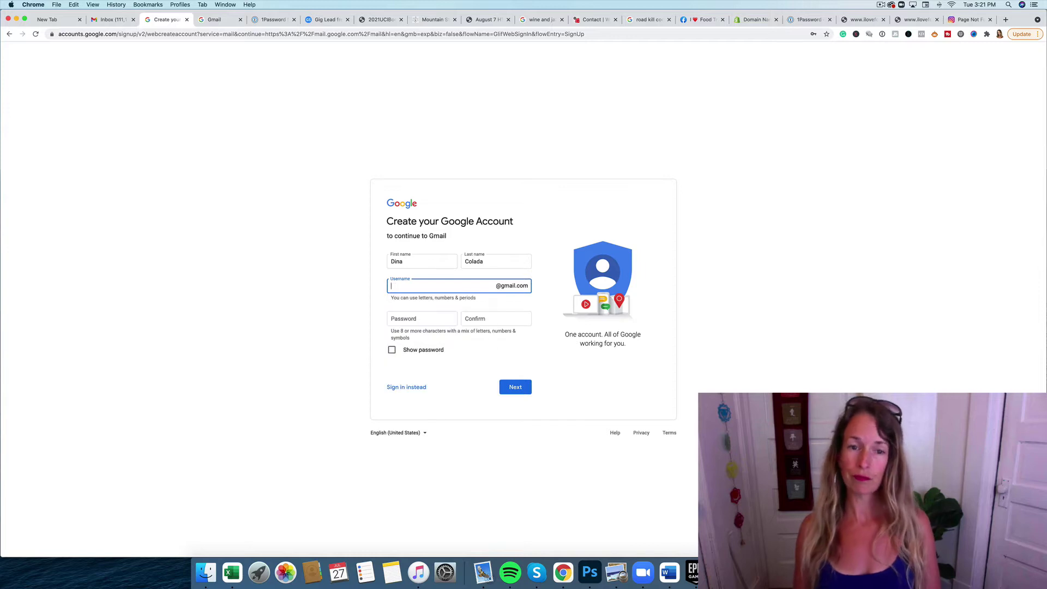
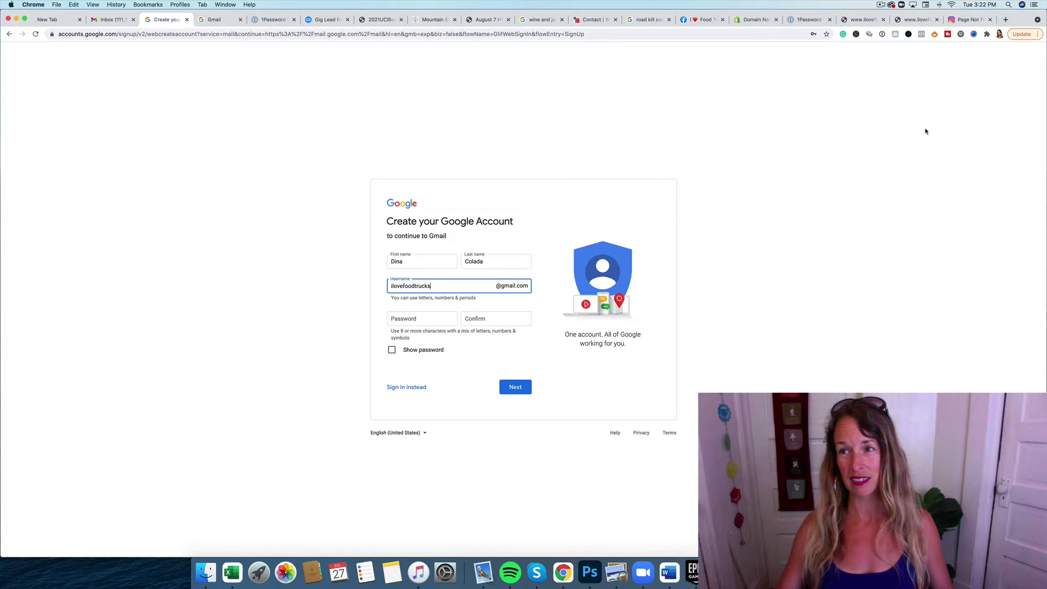
click(882, 4)
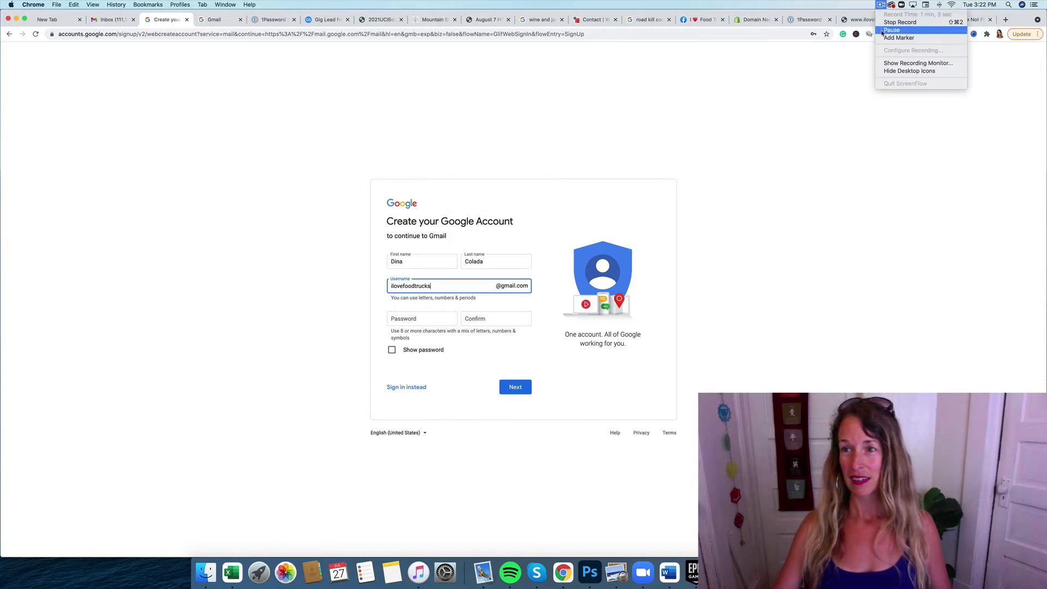
click(870, 168)
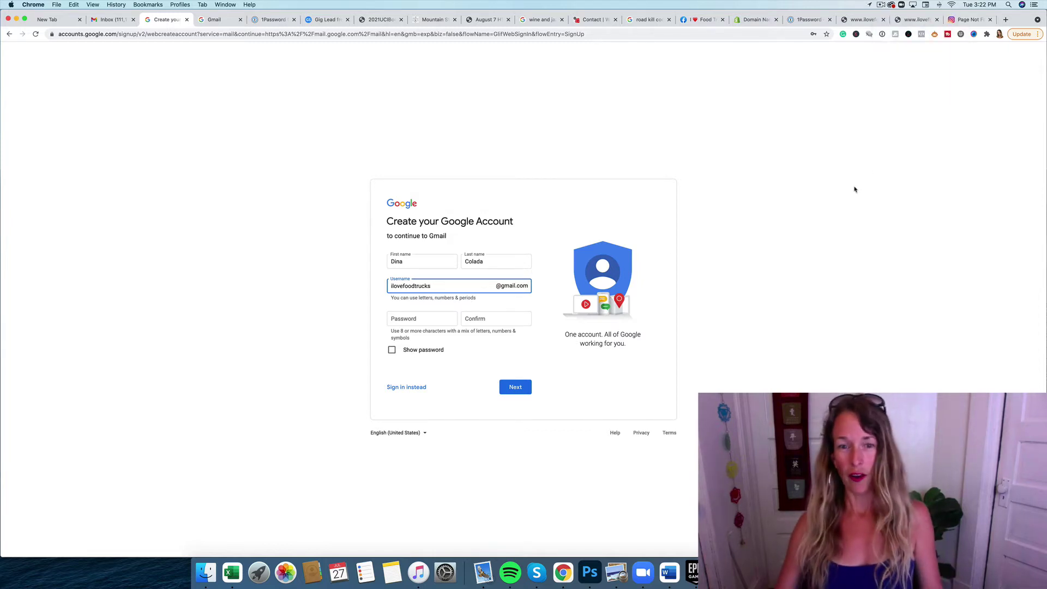
drag(445, 287, 424, 261)
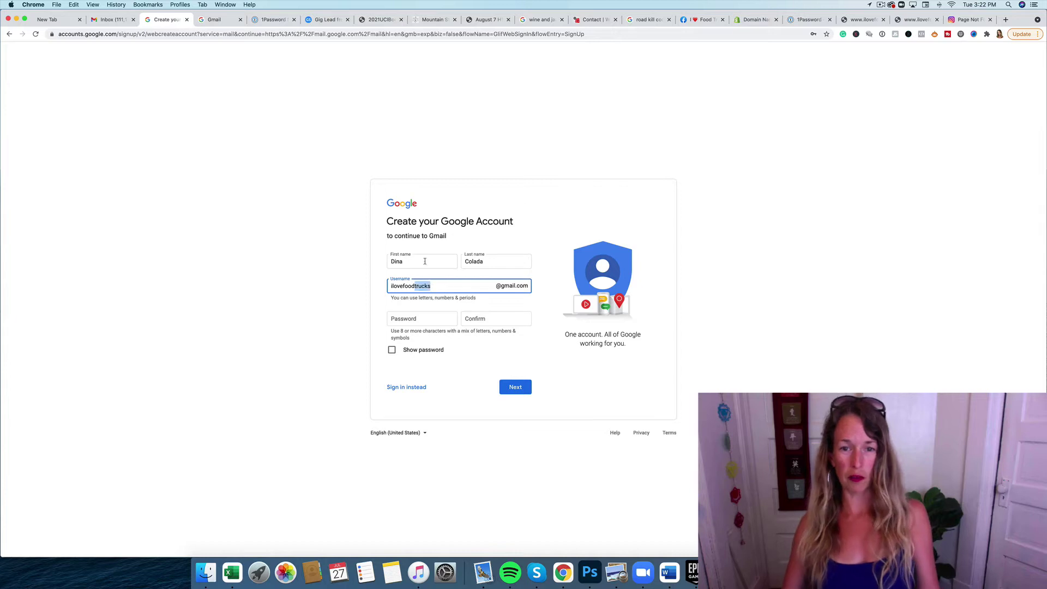
click(443, 285)
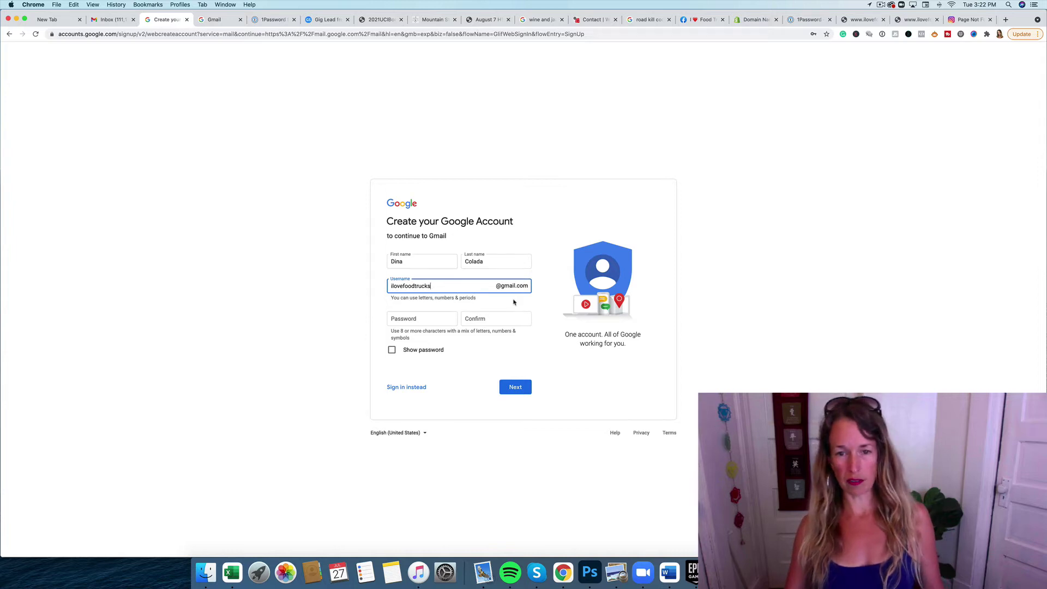
Enter the account password and its confirmation.
click(516, 387)
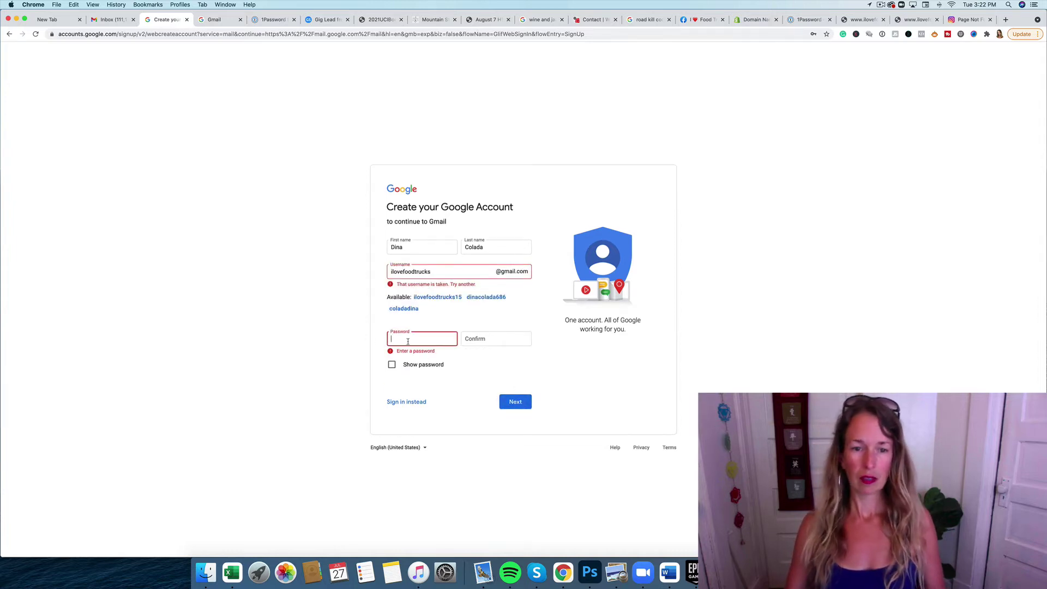
click(408, 341)
text(******)
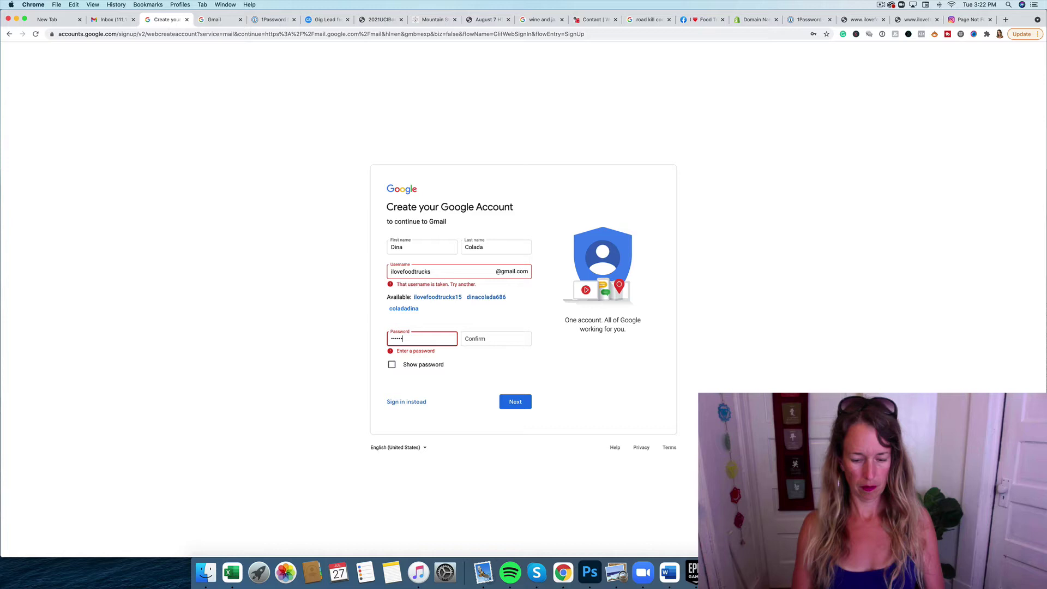
text(***)
key(Tab)
text(***)
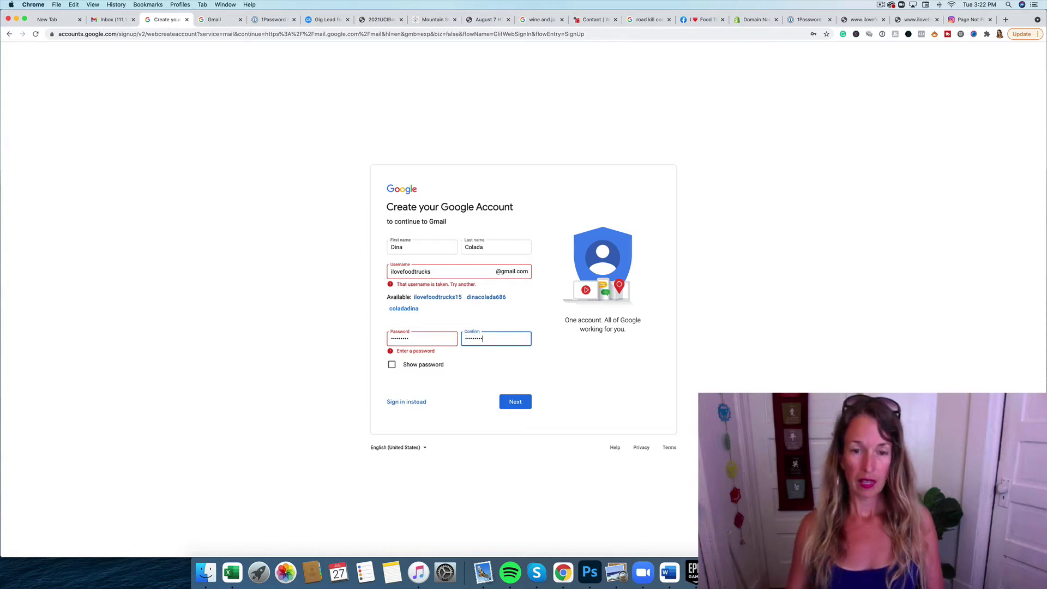
click(273, 357)
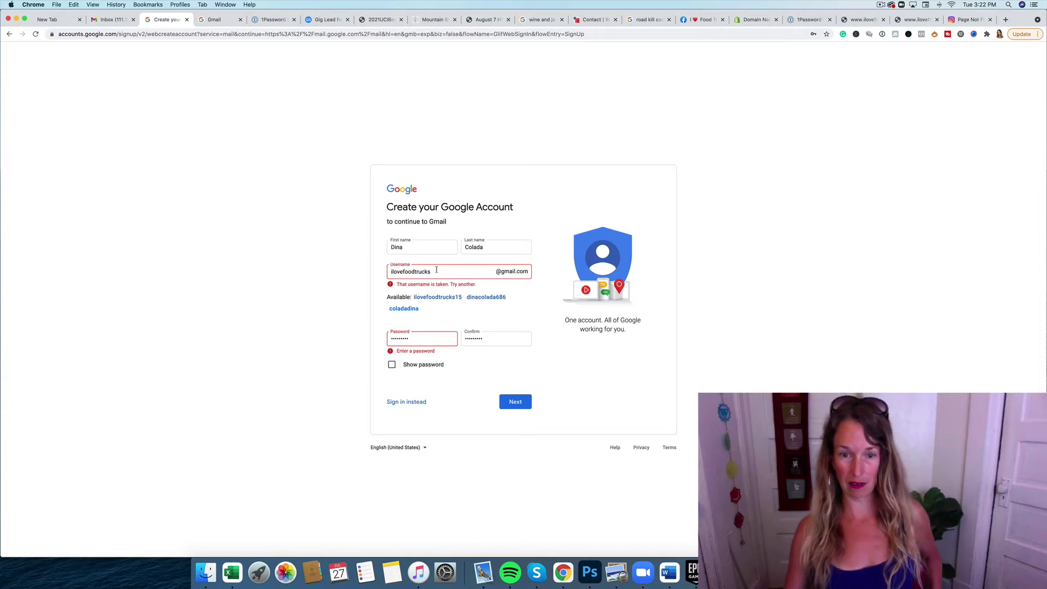
Try alternative usernames like foodtrucklover, clearing each one Google reports as taken.
drag(436, 270, 380, 272)
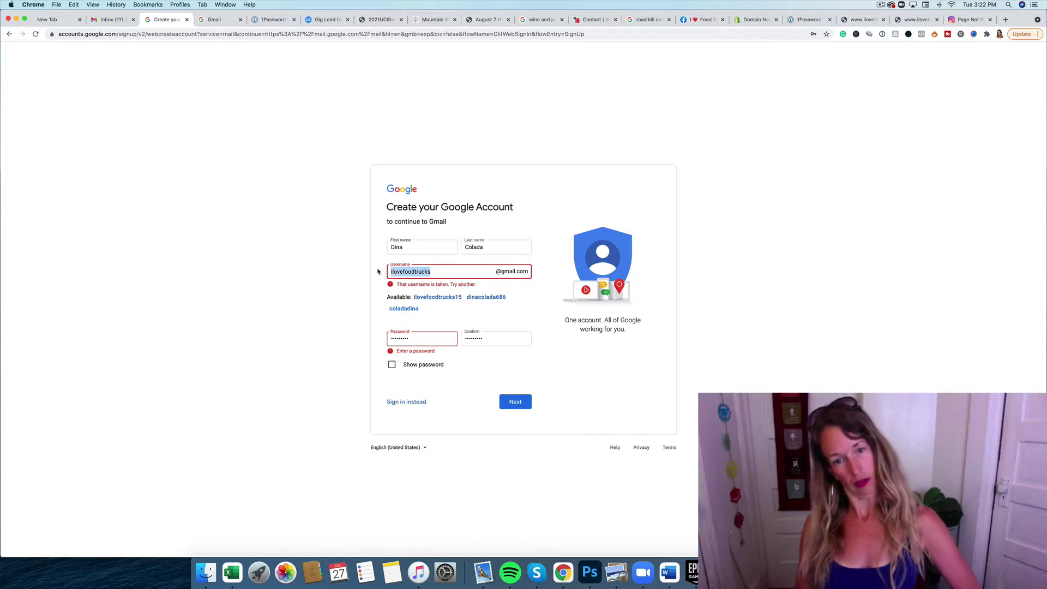
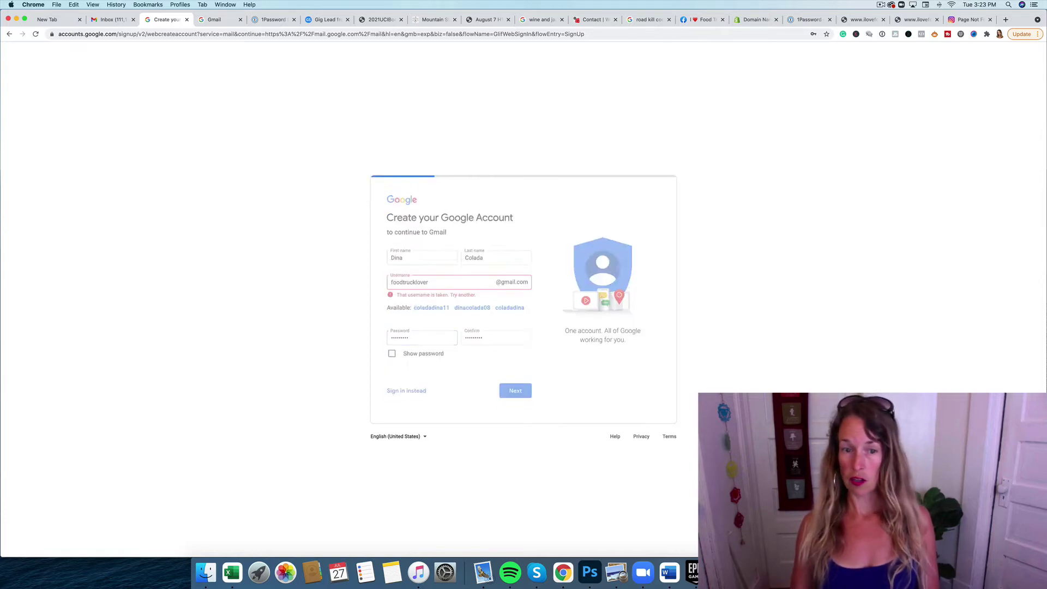
drag(445, 274, 274, 265)
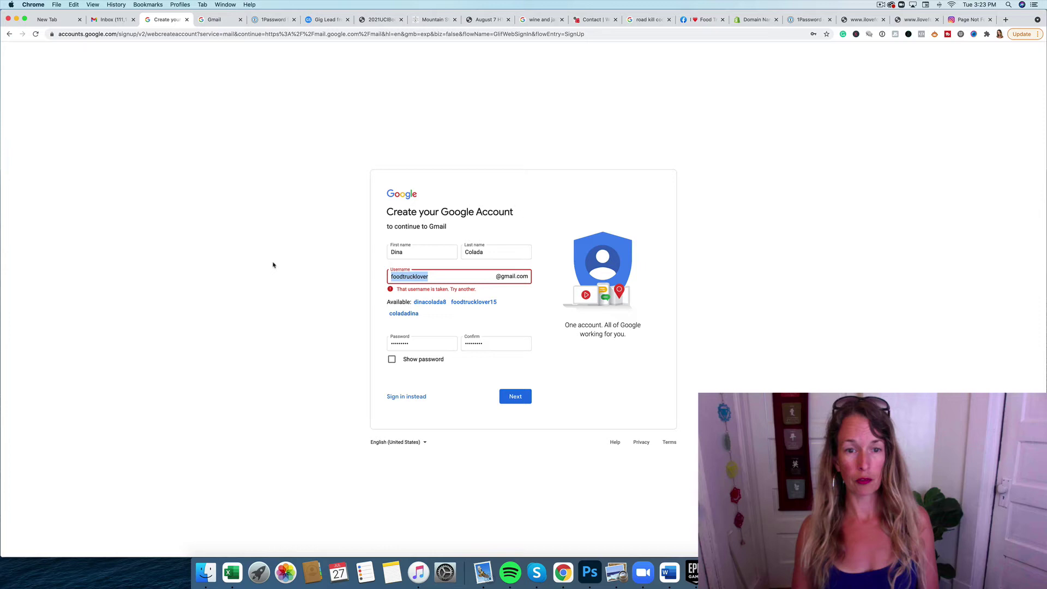
text(i)
key(BackSpace)
text(he)
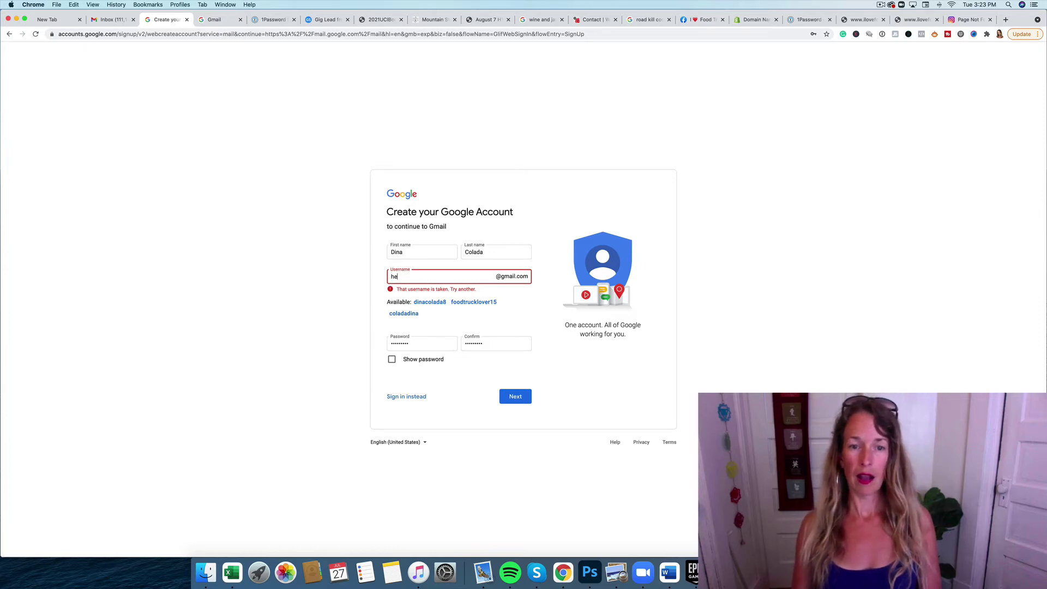
text(art)
key(BackSpace)
key(BackSpace)
key(BackSpace)
text(i)
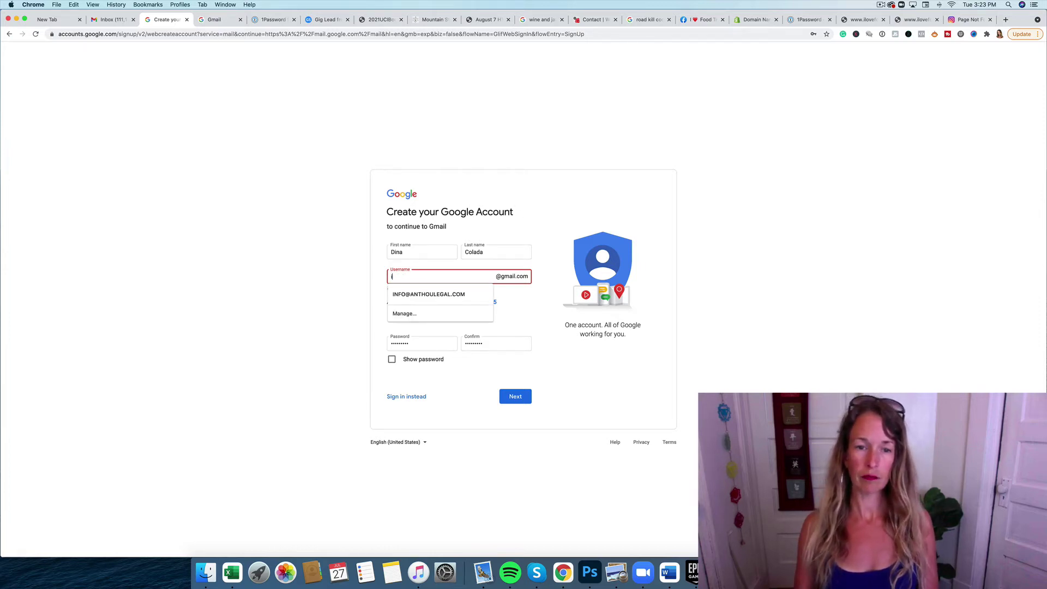
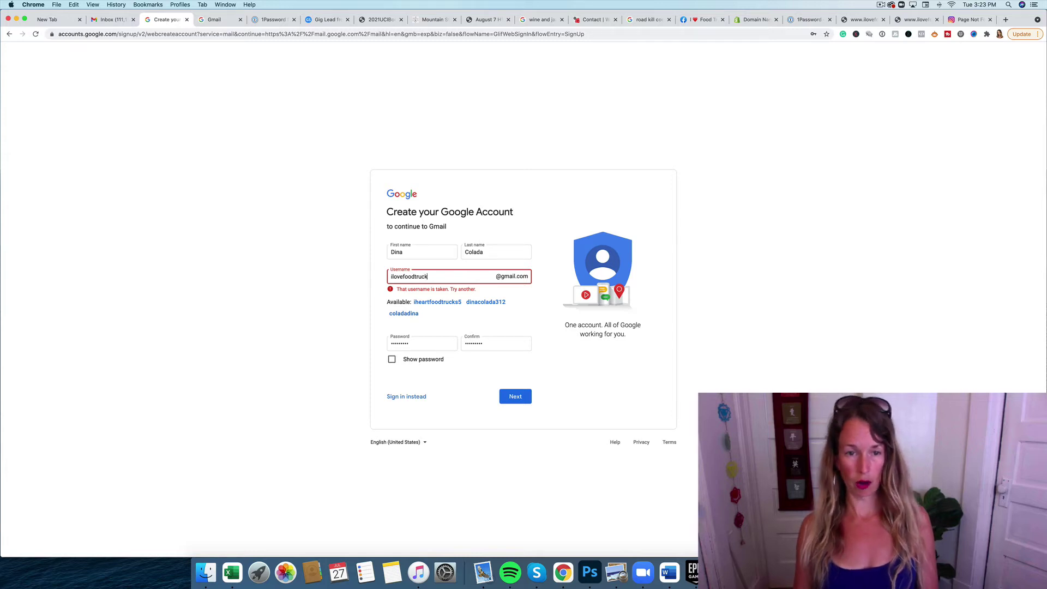
key(super+a)
text(food)
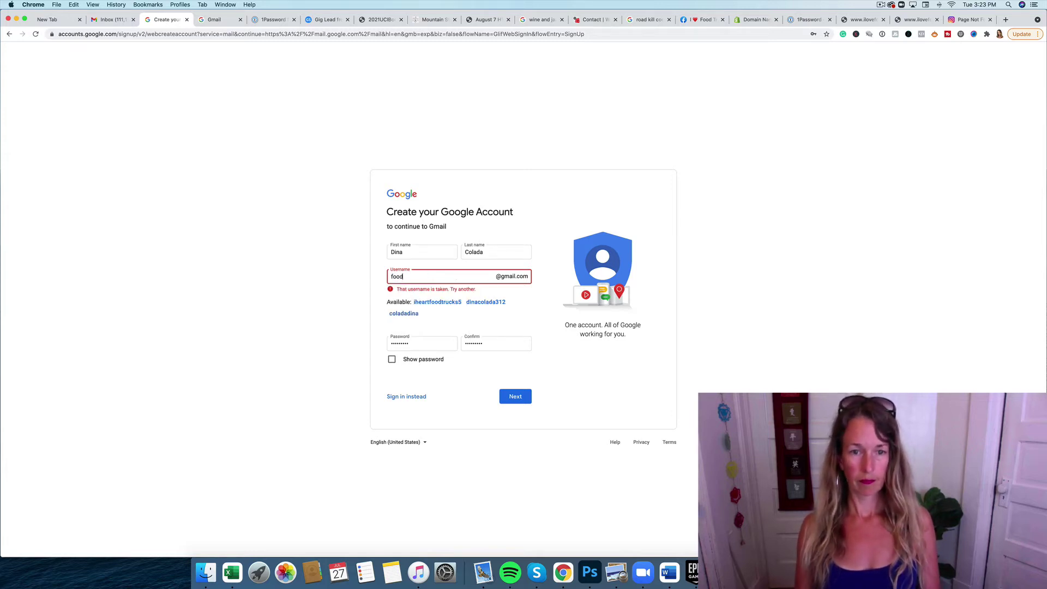
text(er)
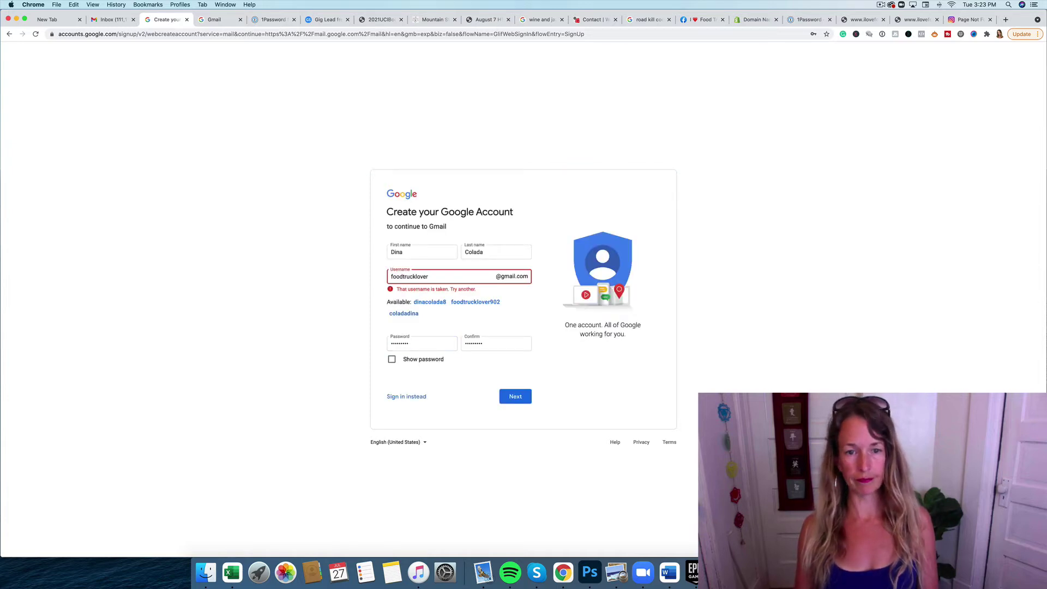
key(BackSpace)
key(BackSpace)
key(BackSpace)
key(BackSpace)
key(BackSpace)
key(BackSpace)
key(BackSpace)
key(BackSpace)
key(BackSpace)
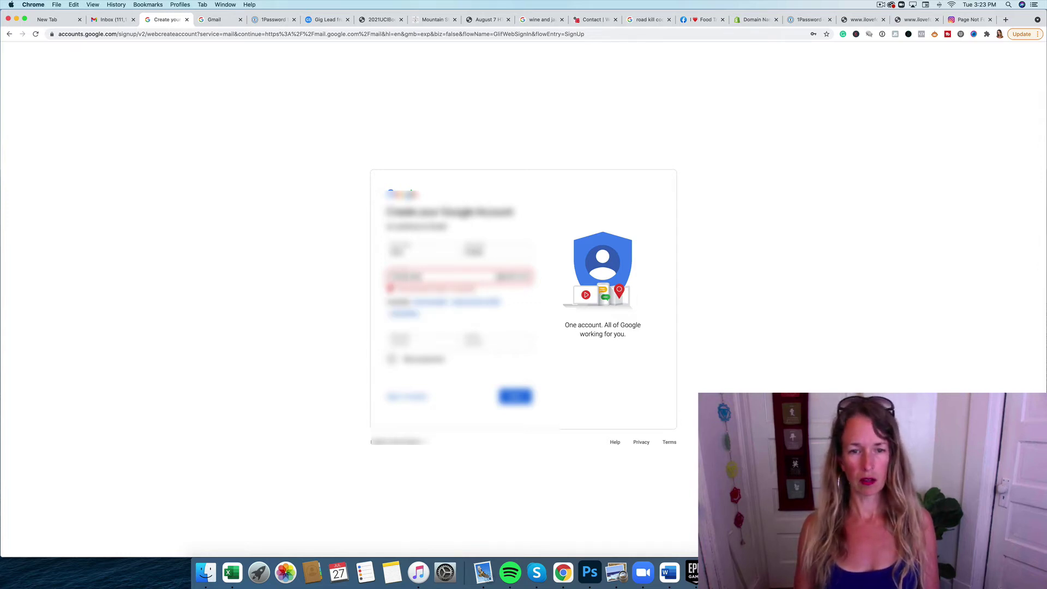
text(ings)
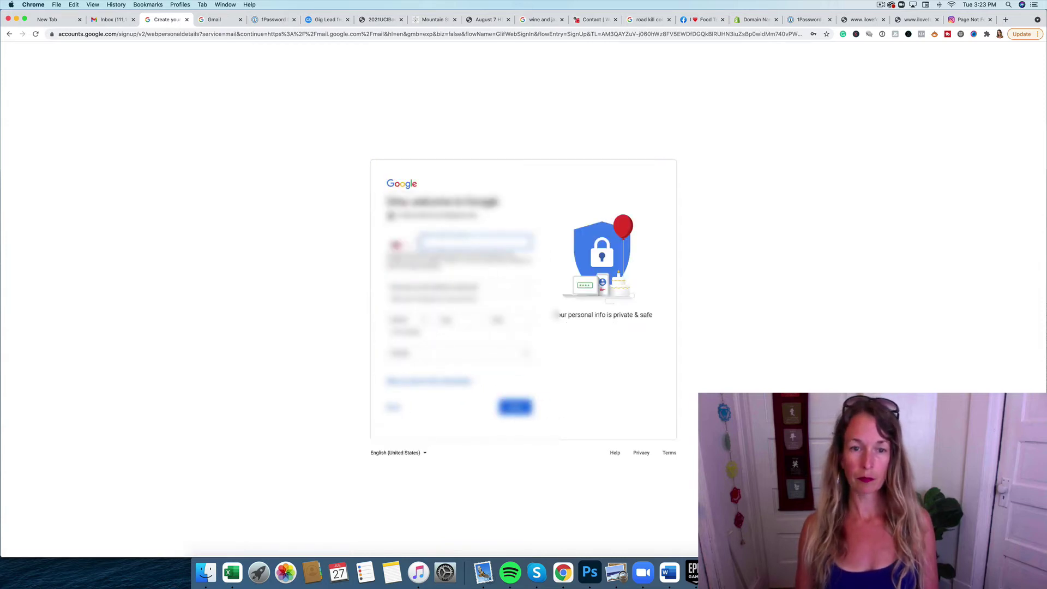
Autofill phone and recovery email, enter birth date and gender, and submit the details.
click(465, 255)
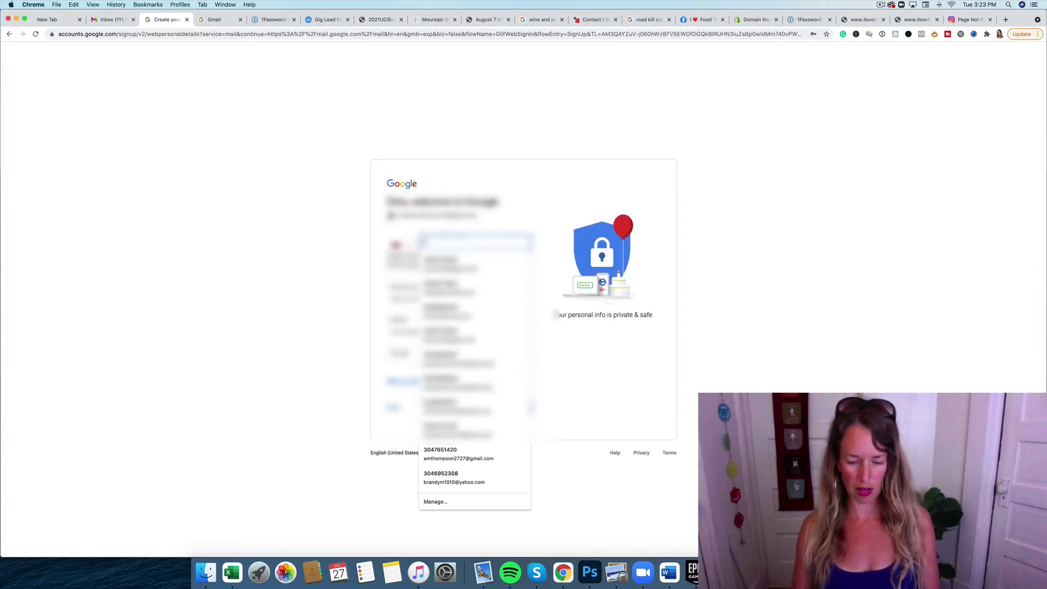
click(433, 260)
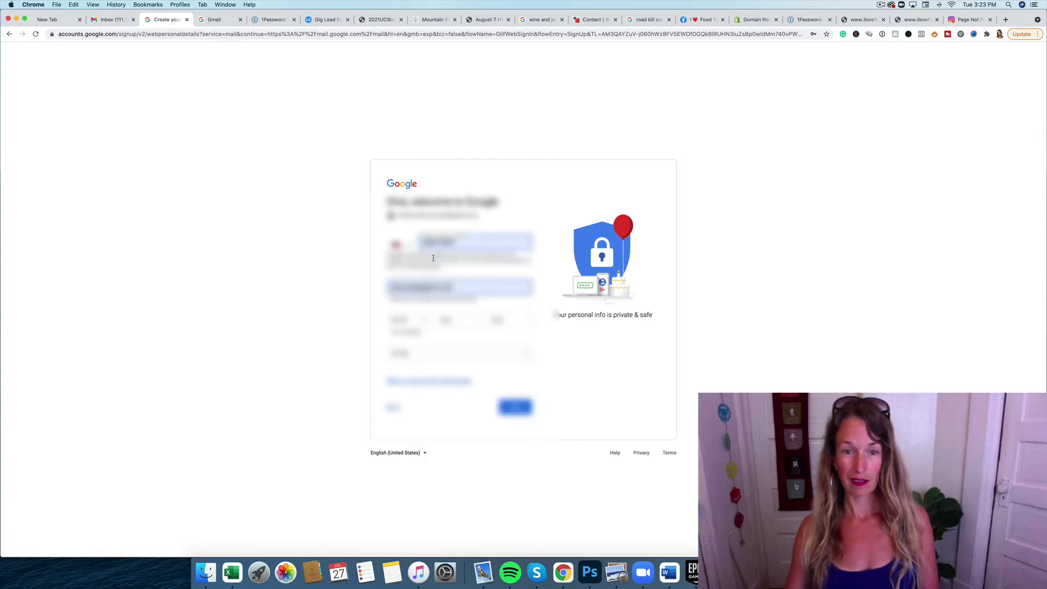
click(431, 319)
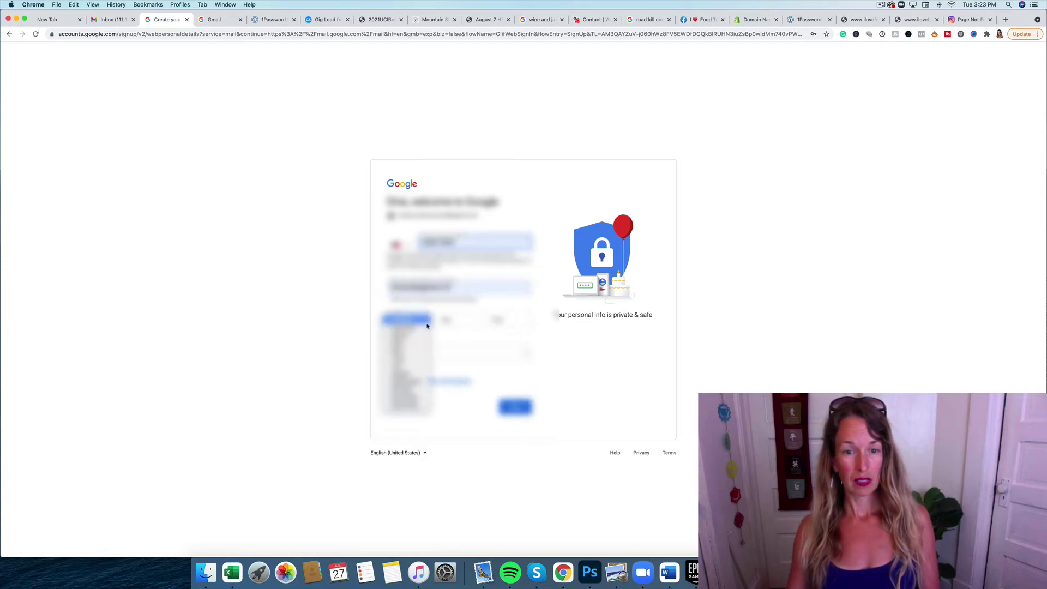
click(416, 385)
click(465, 319)
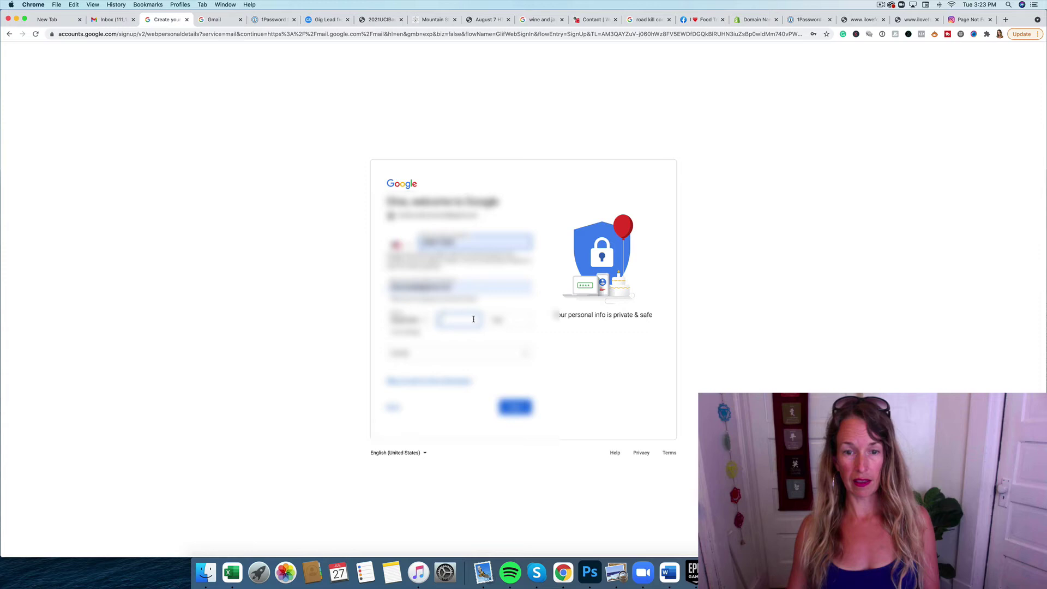
text(17)
key(Tab)
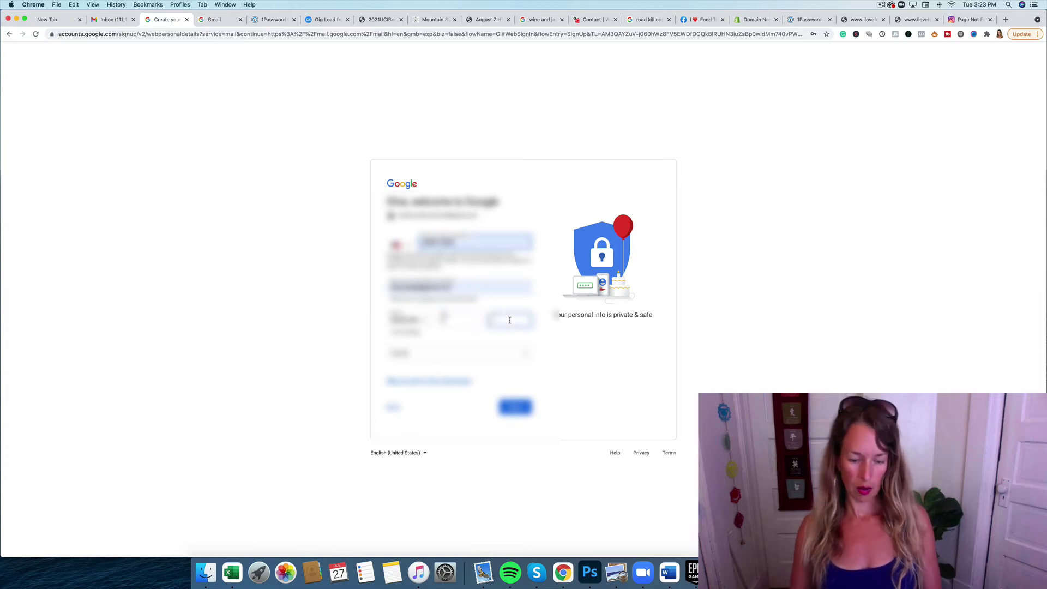
text(1977)
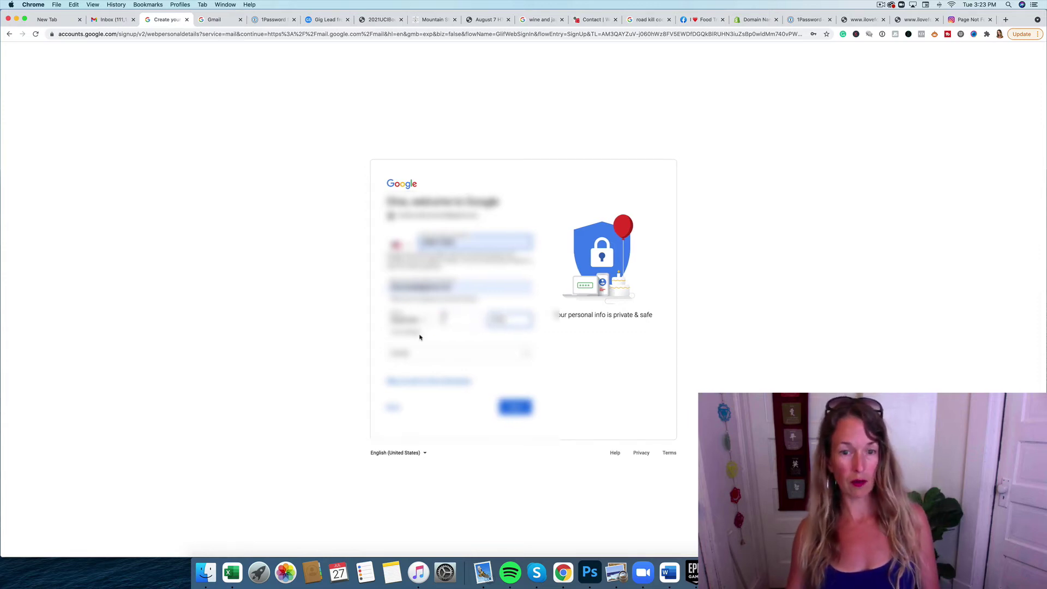
click(529, 353)
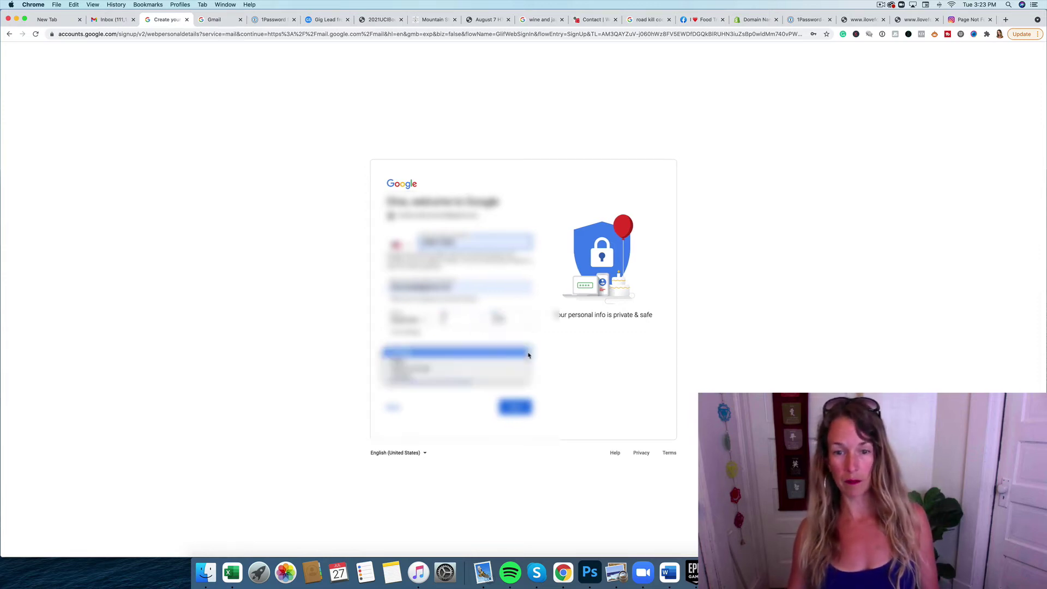
click(480, 357)
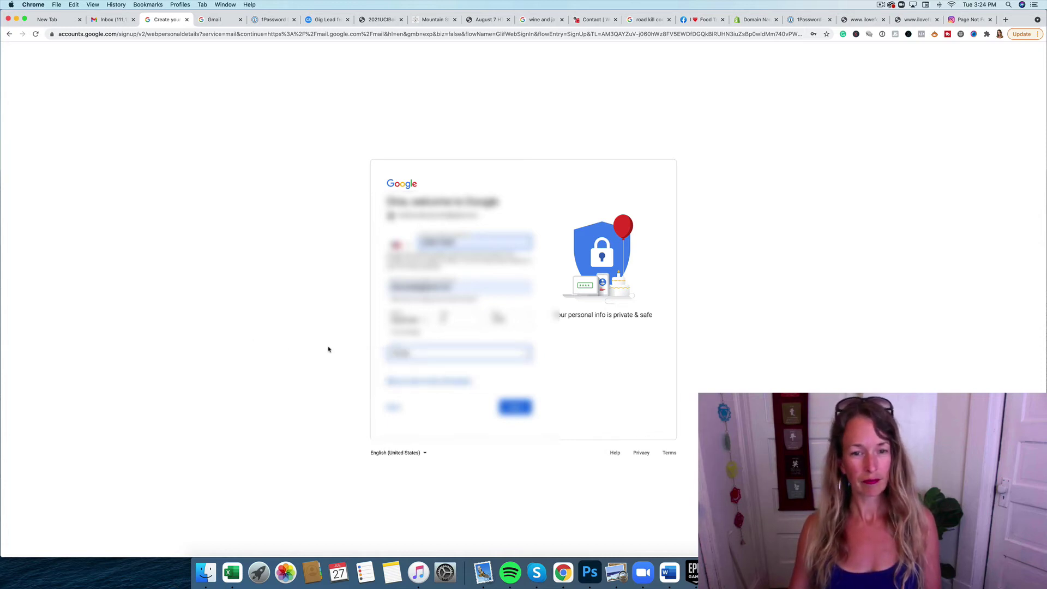
click(514, 409)
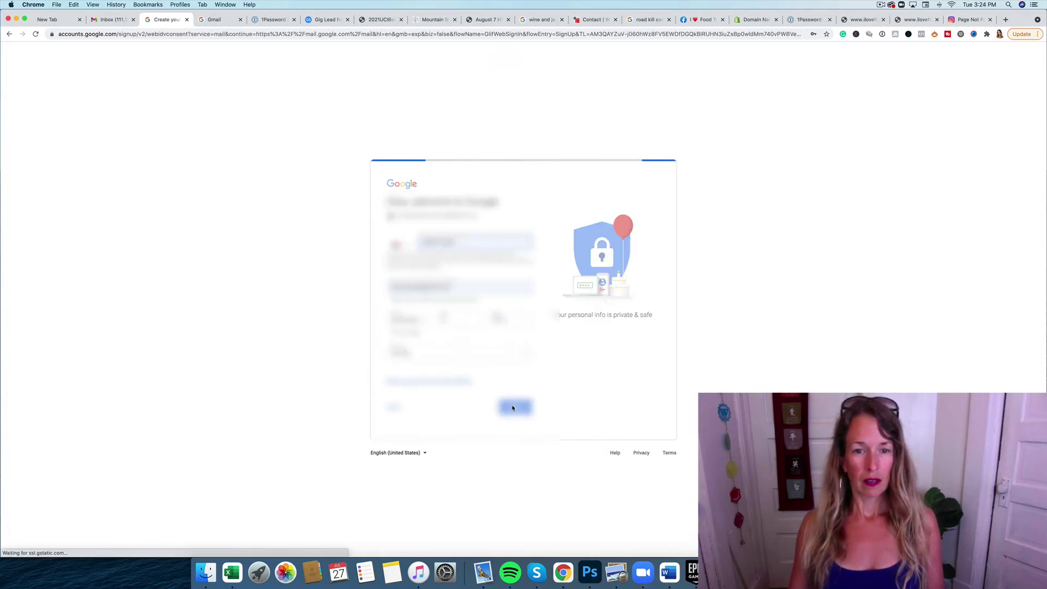
Enter the phone number on Verify your phone number and submit it.
click(514, 353)
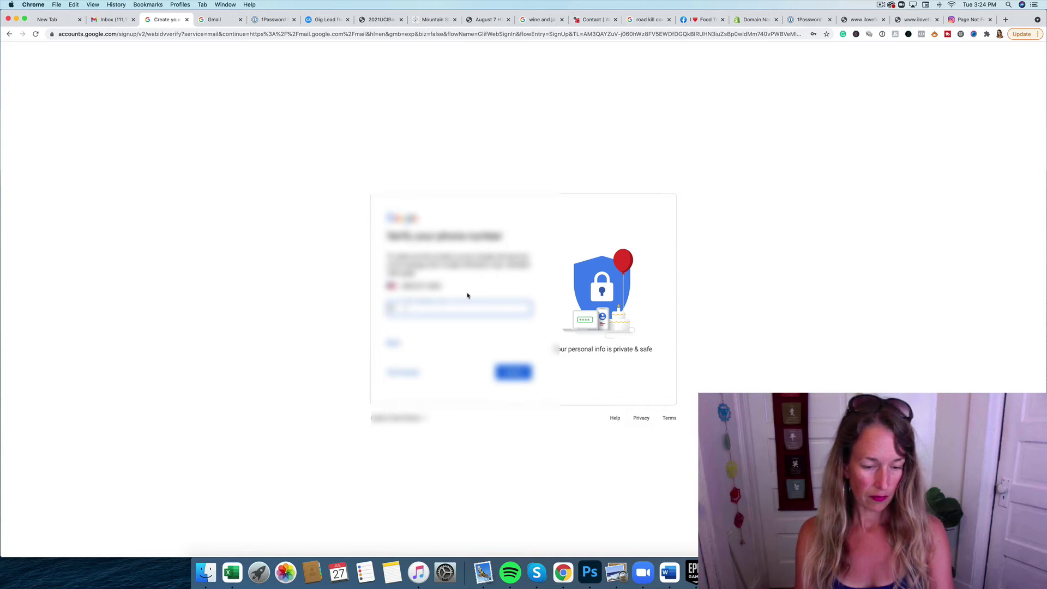
click(429, 304)
text(415)
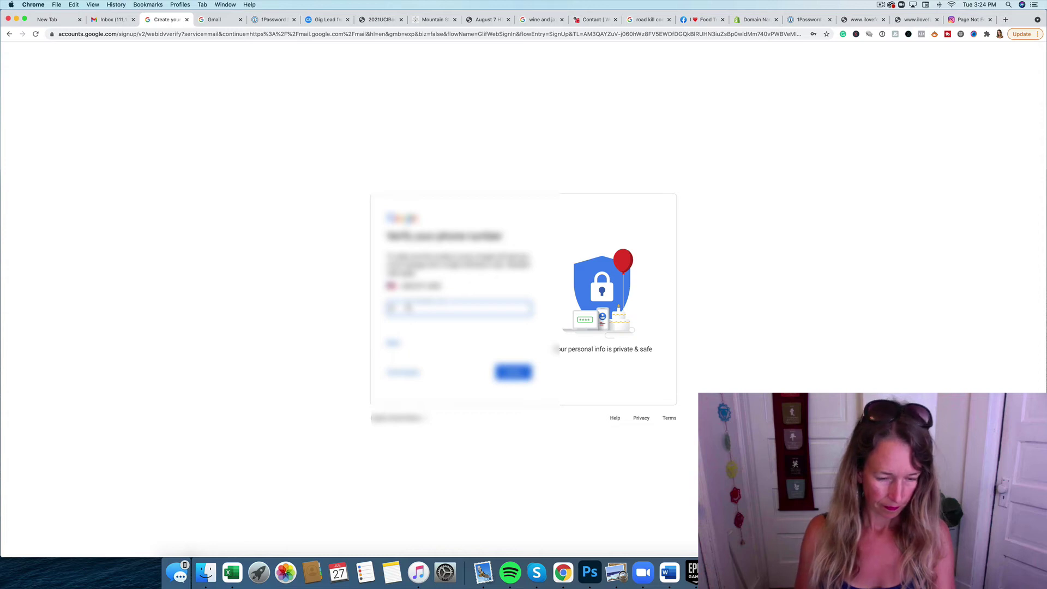
text(555)
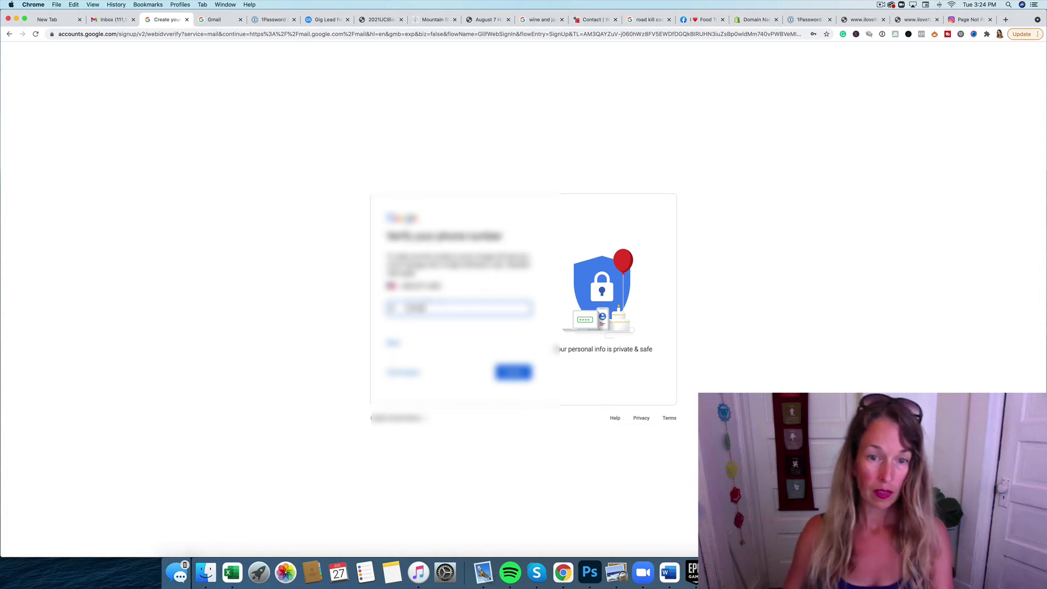
click(516, 372)
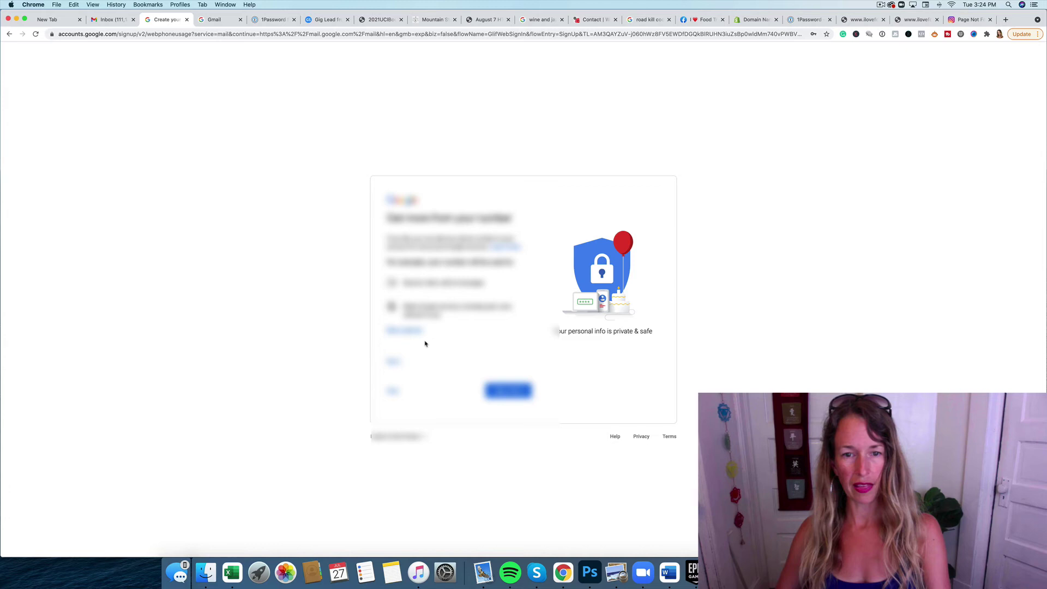
Skip the phone usage options and agree to Google's Privacy and Terms.
click(519, 391)
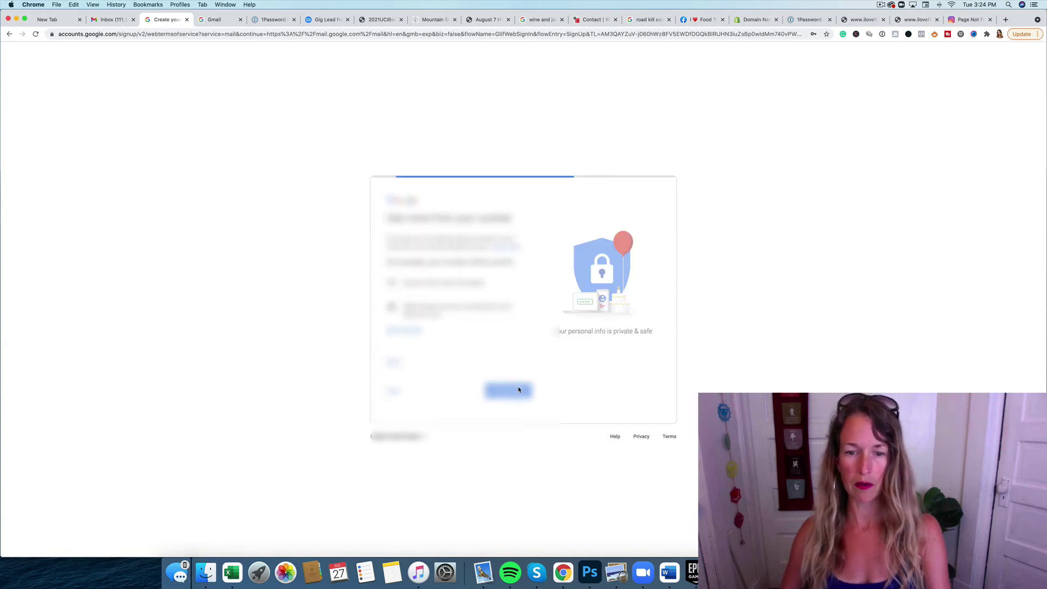
scroll(518, 409, down, 5)
scroll(514, 442, down, 5)
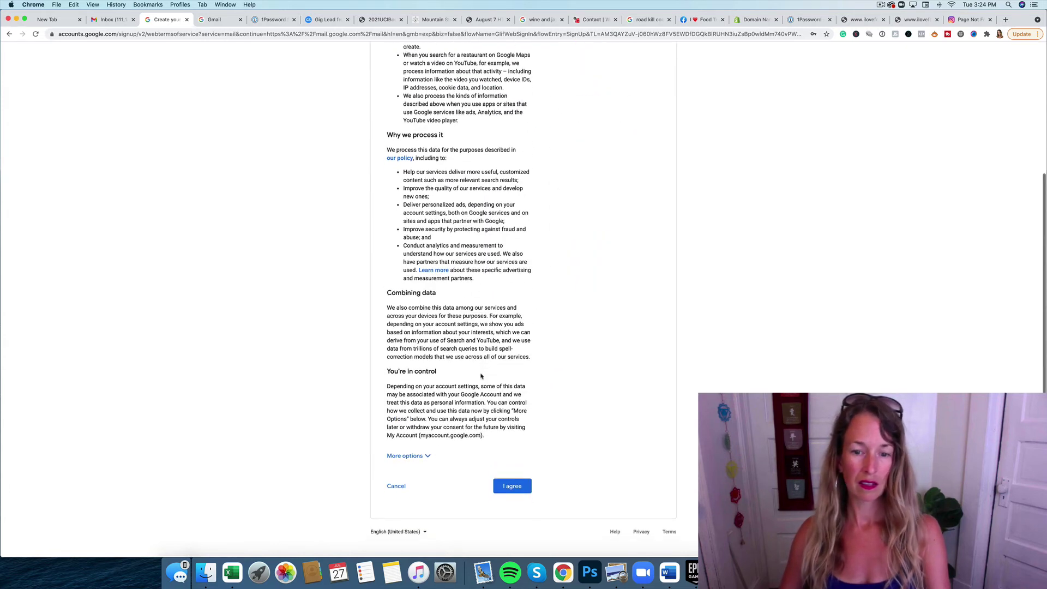
scroll(508, 482, up, 2)
click(512, 525)
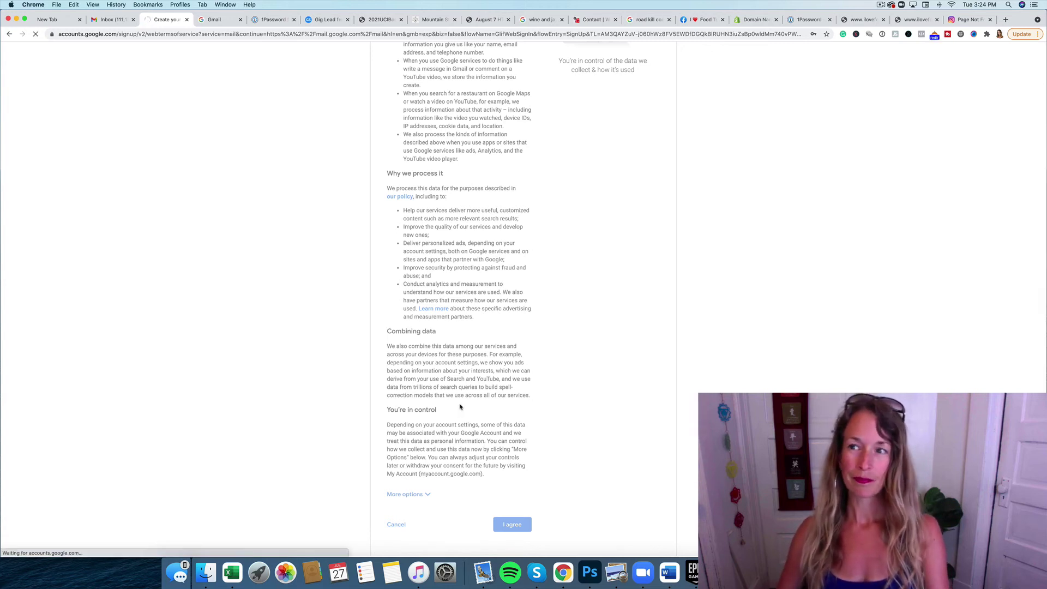
scroll(465, 414, down, 1)
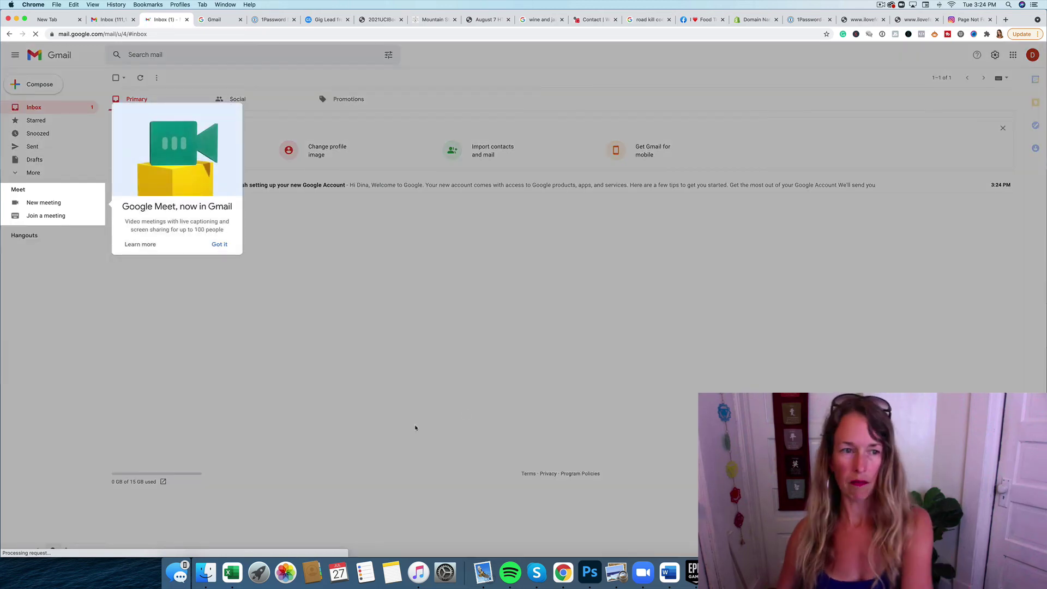
Dismiss the Google Meet popup and check the new account's address in the accounts list.
click(220, 245)
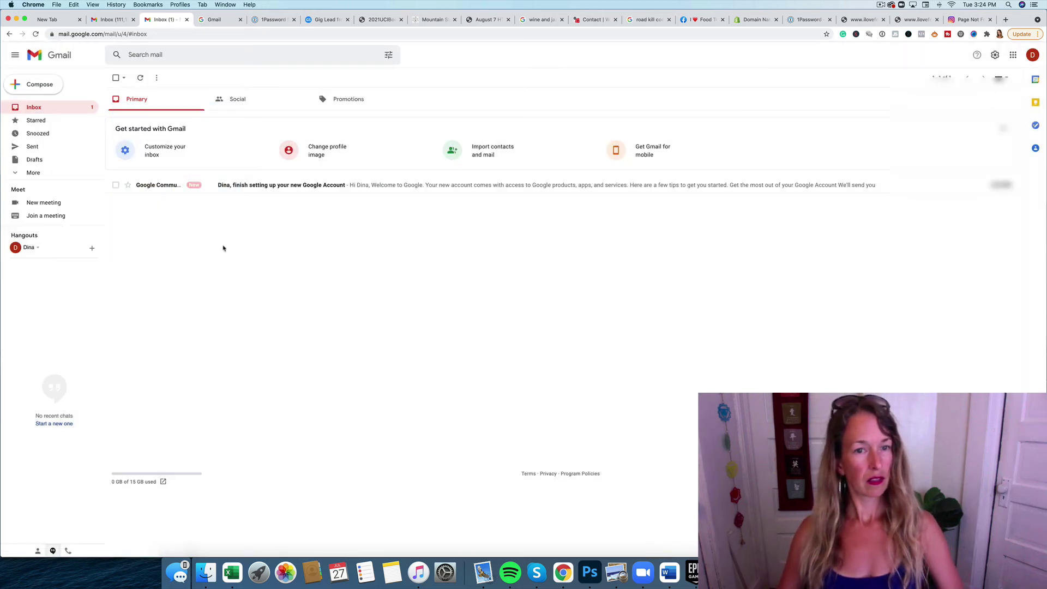
click(1032, 60)
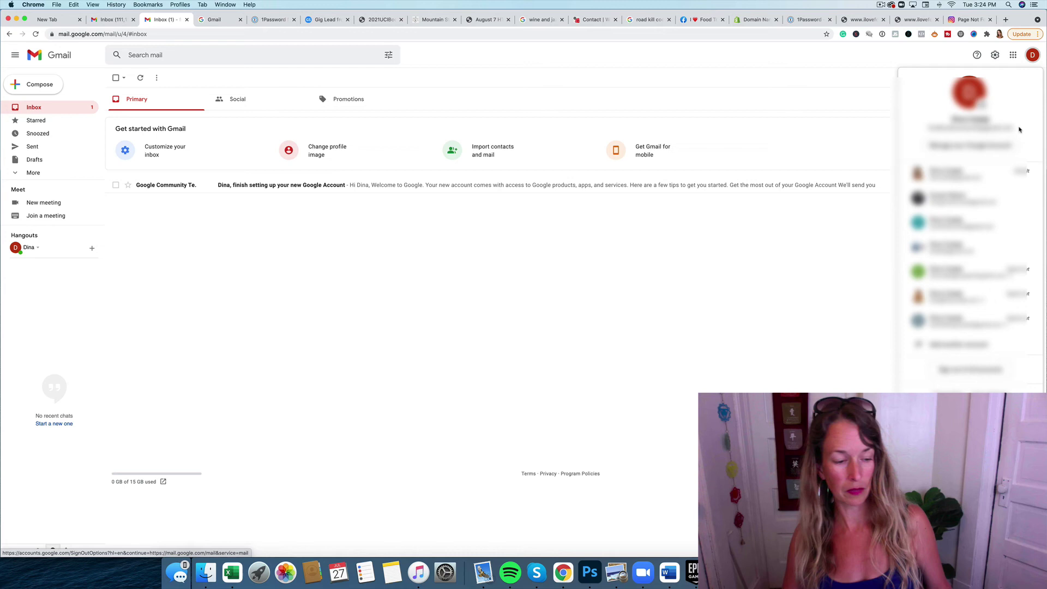
drag(1016, 128, 966, 127)
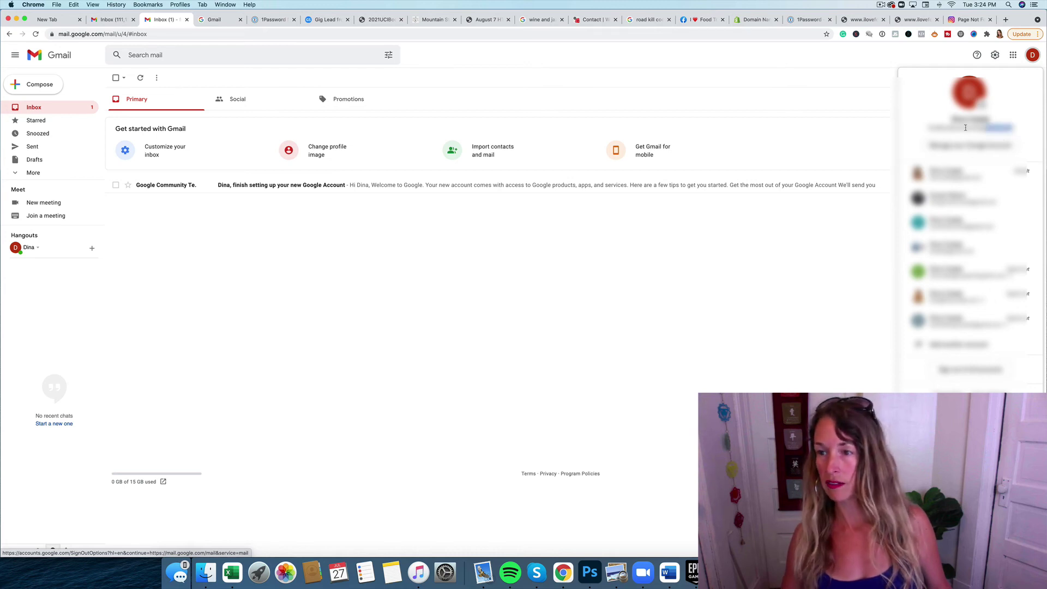
click(966, 128)
click(934, 147)
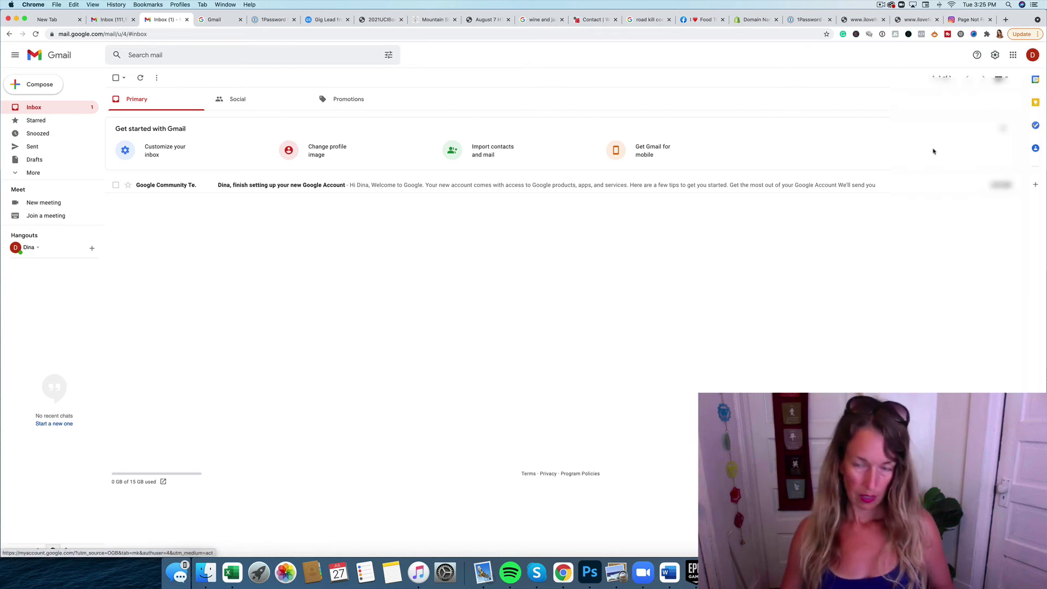
click(1033, 55)
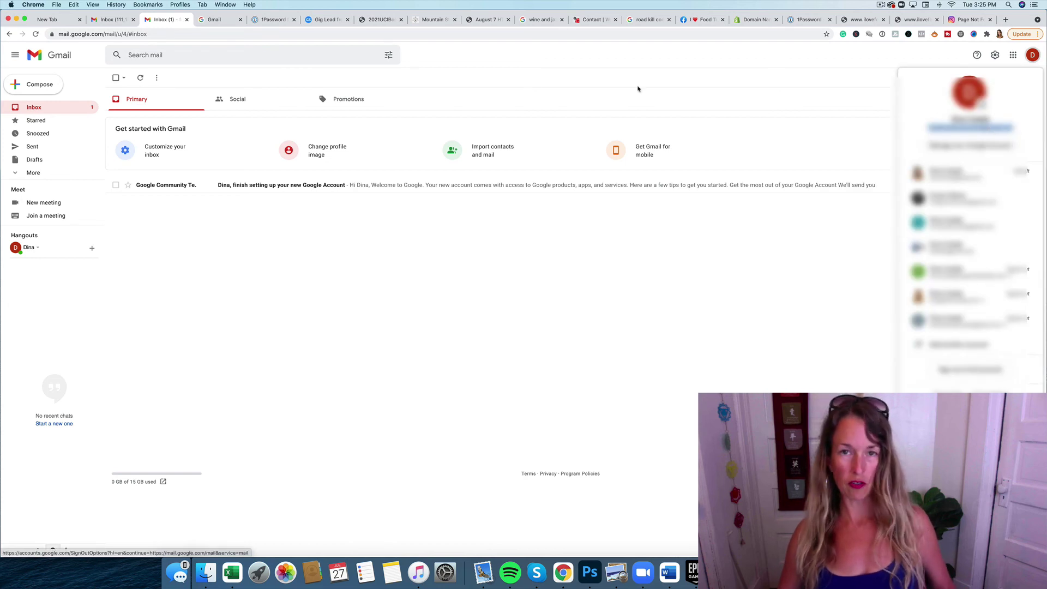
click(662, 84)
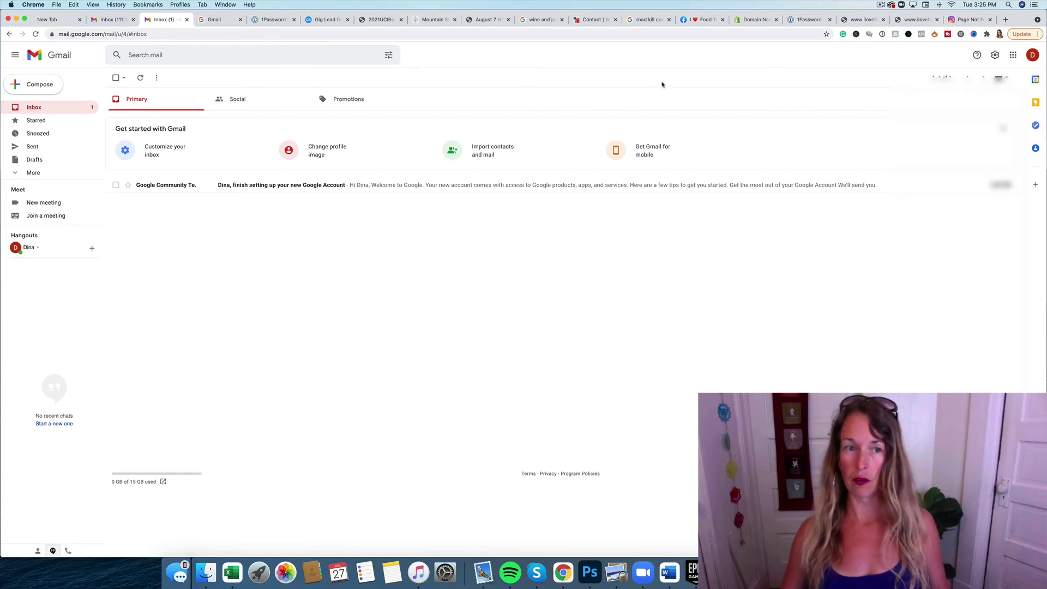